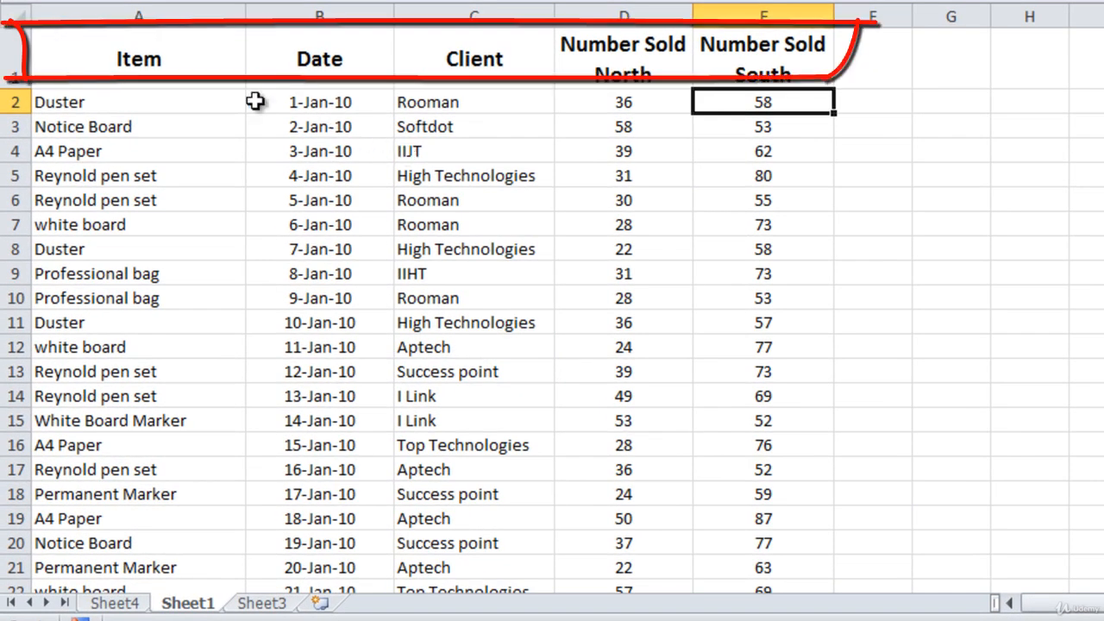
Step: Examine the Item, Date, Client and Number Sold columns of the sales data on Sheet1
left_click(142, 102)
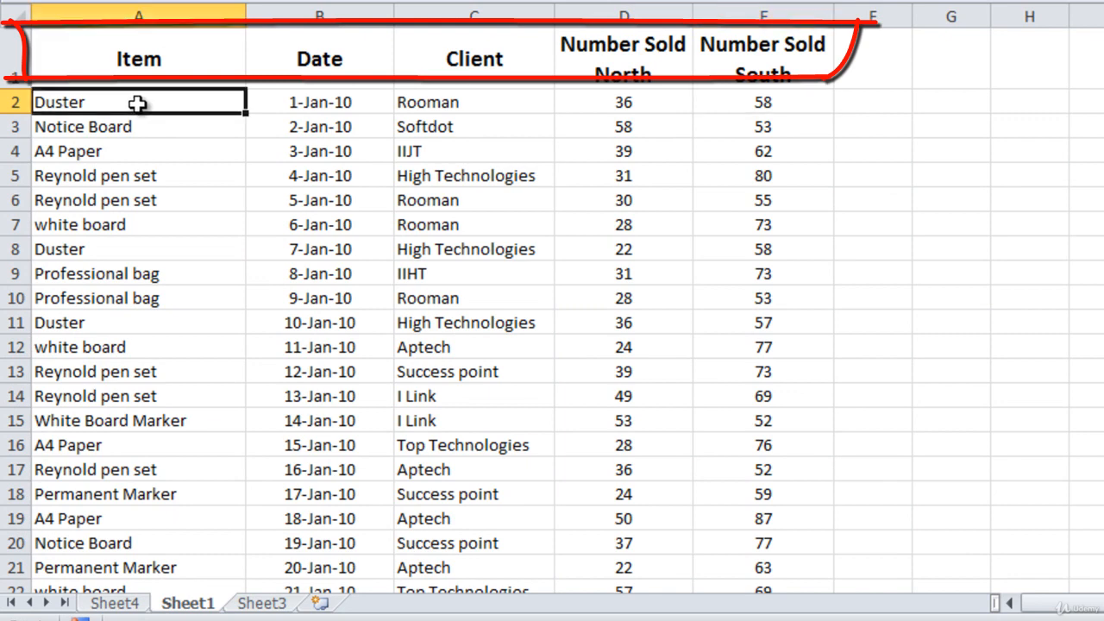
left_click(298, 102)
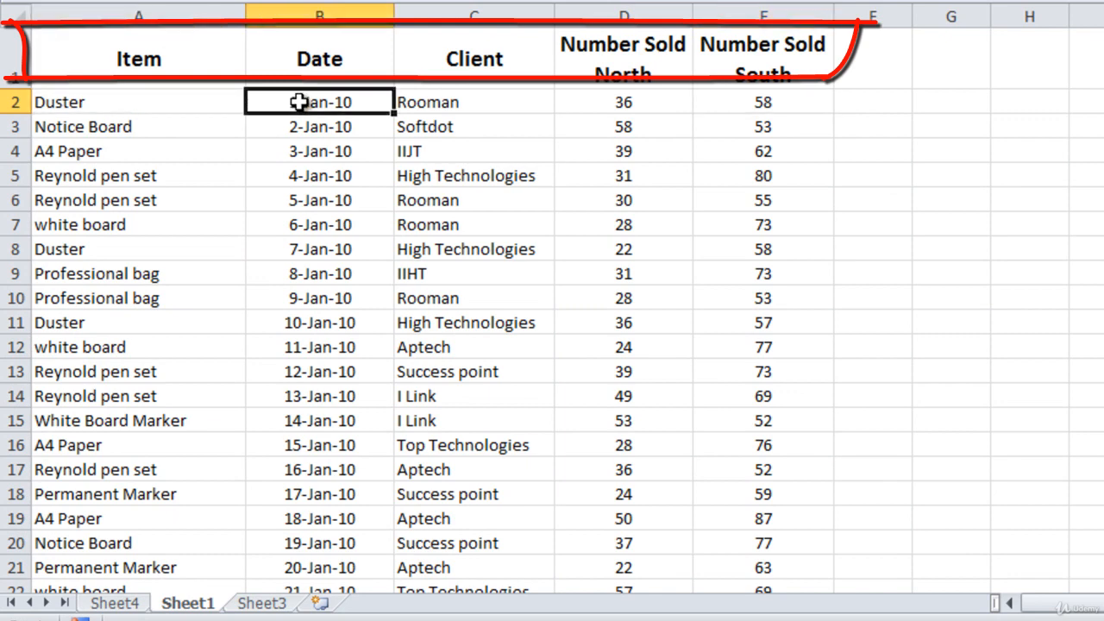
left_click(422, 105)
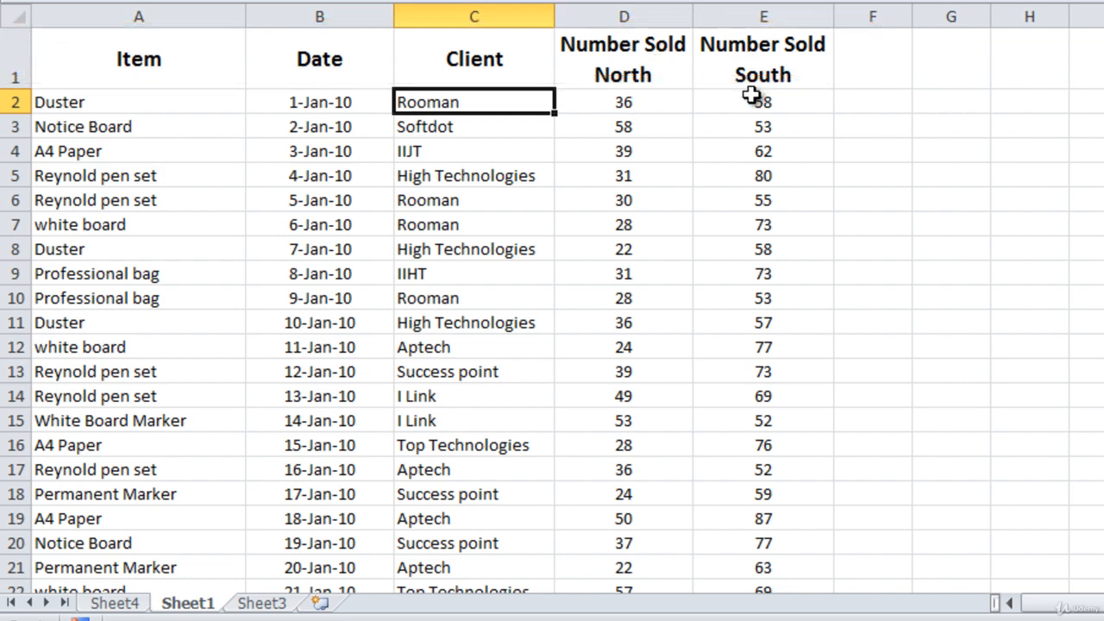
left_click(435, 178)
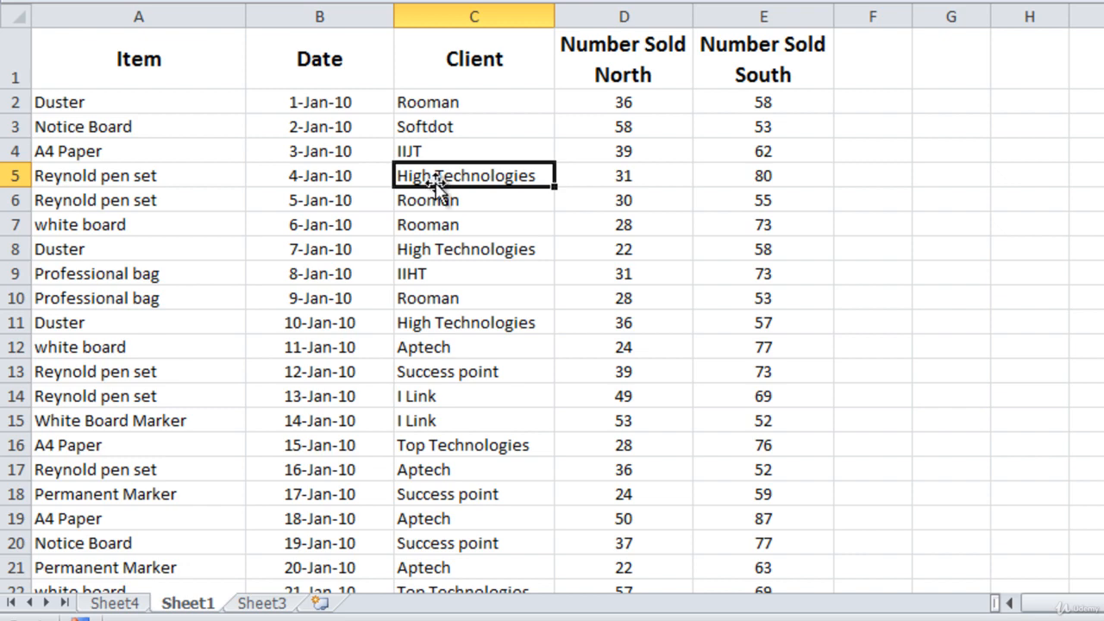
left_click(416, 107)
left_click(321, 103)
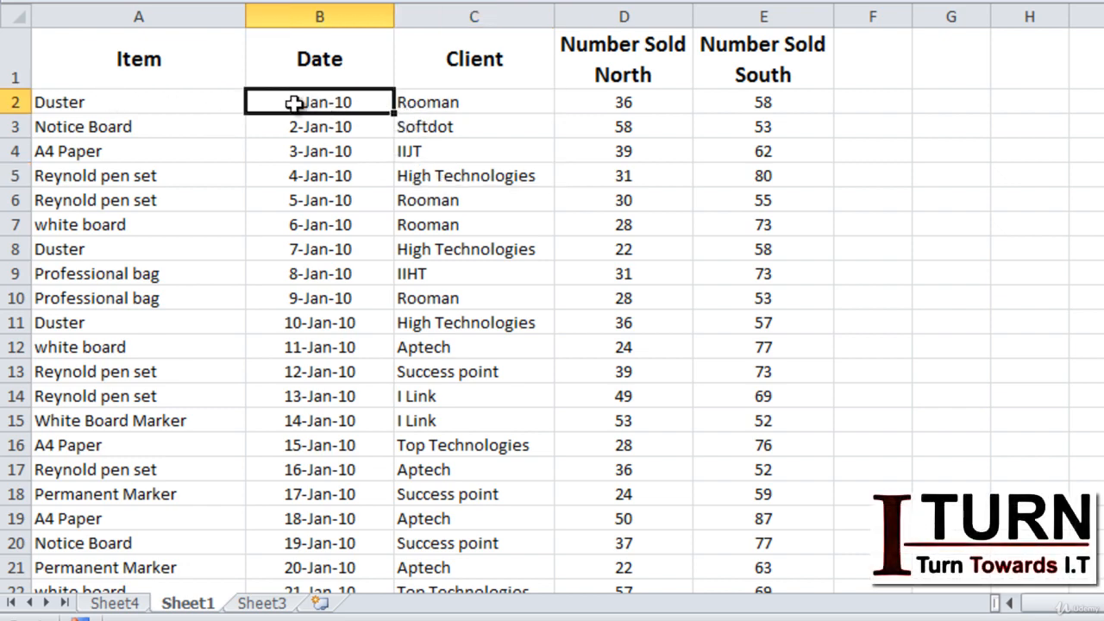
left_click(193, 101)
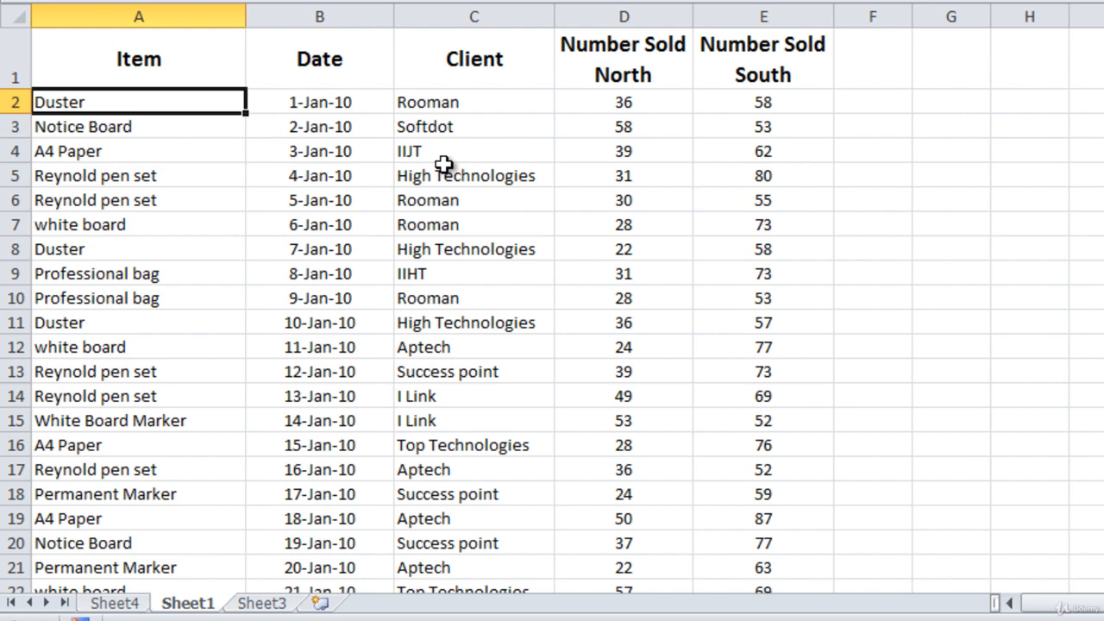
left_click(648, 102)
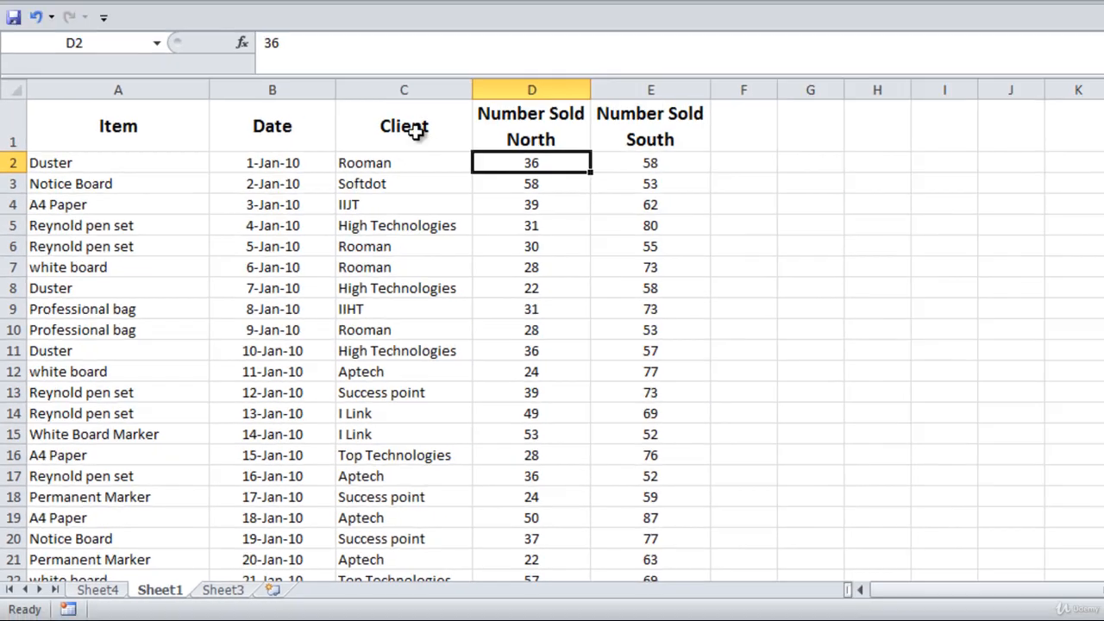
Step: Turn on filtering for the sales data and filter the Client column to show only Rooman
left_click(474, 59)
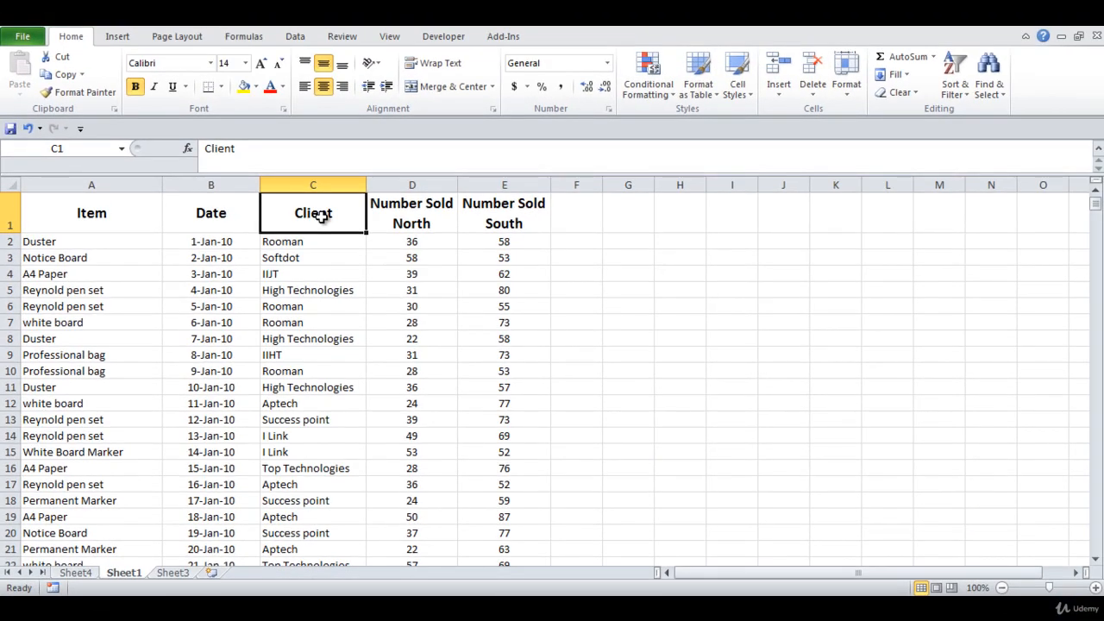
left_click(296, 39)
left_click(419, 84)
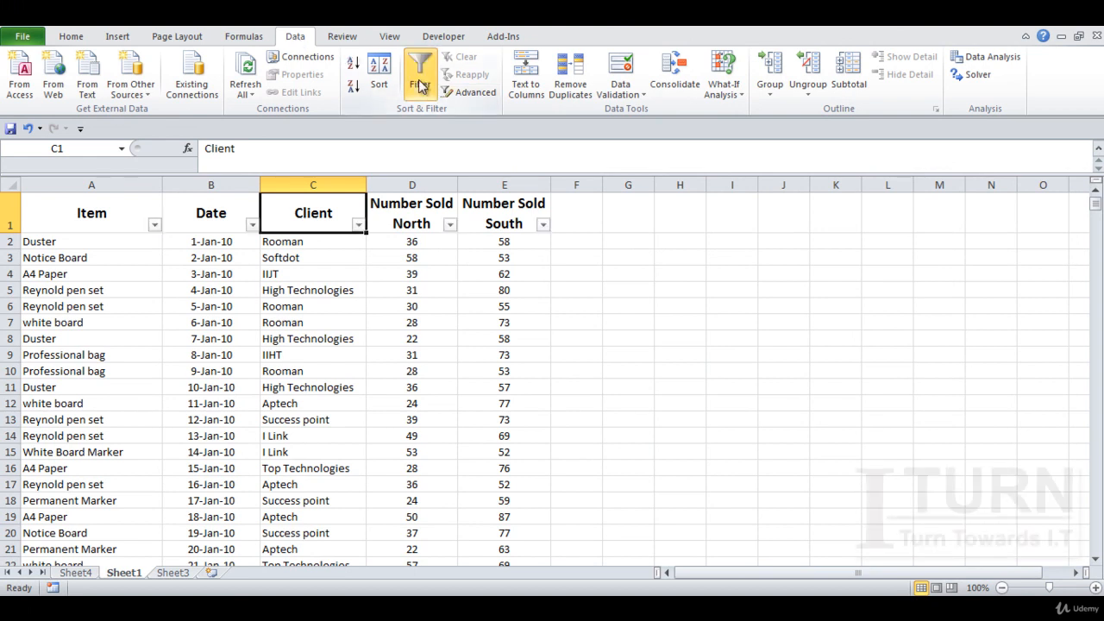
left_click(358, 224)
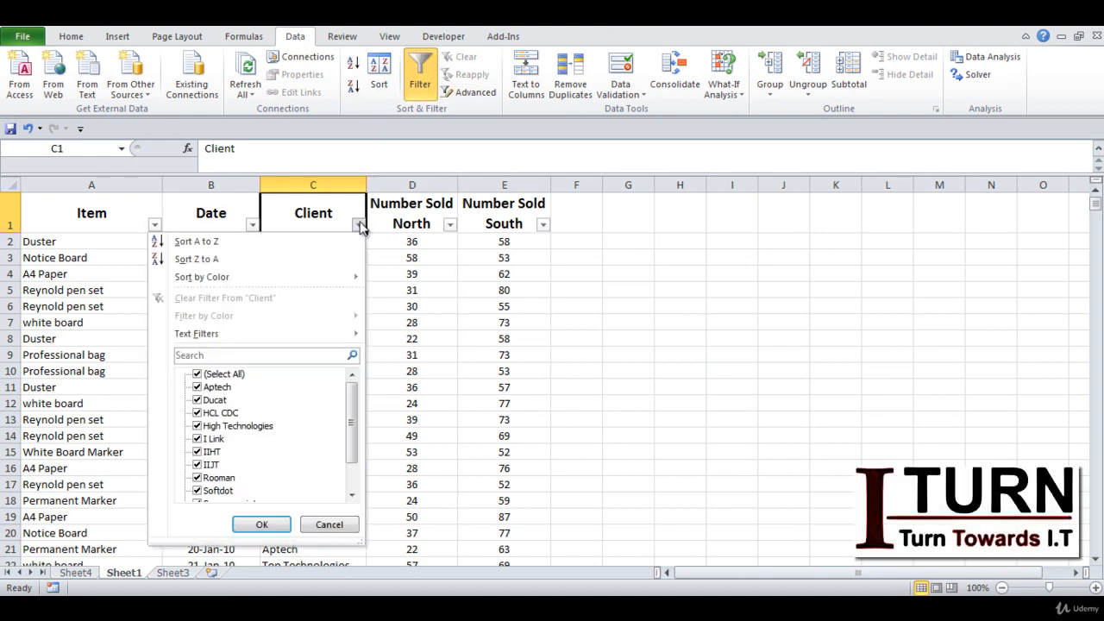
left_click(197, 373)
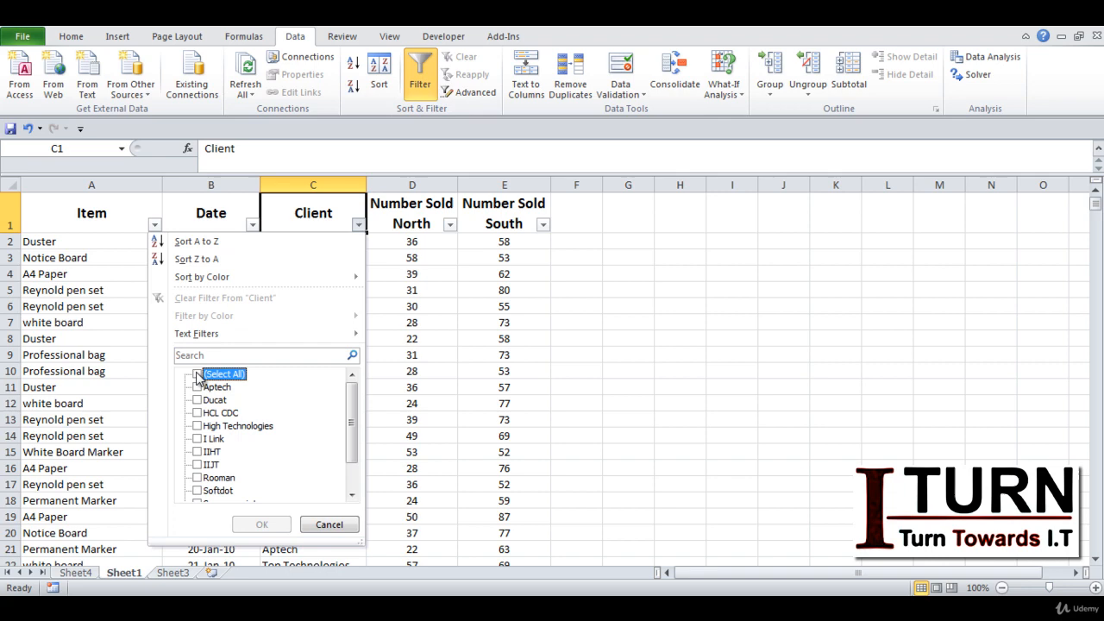
left_click(196, 477)
left_click(259, 525)
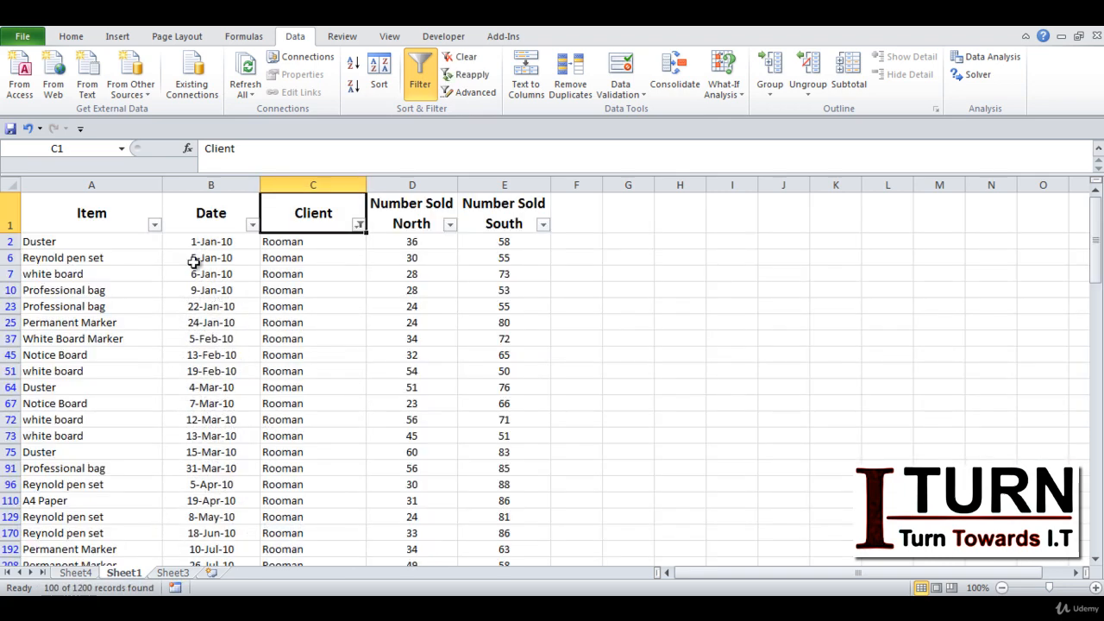
Step: Filter the Item column to show only Duster
left_click(154, 224)
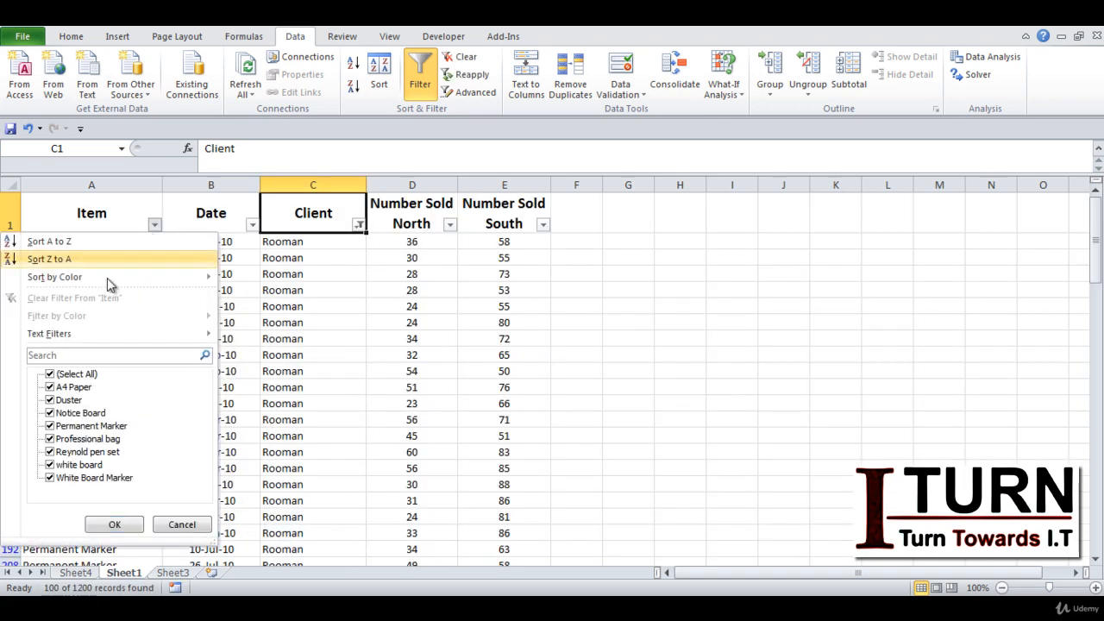
left_click(50, 373)
left_click(50, 400)
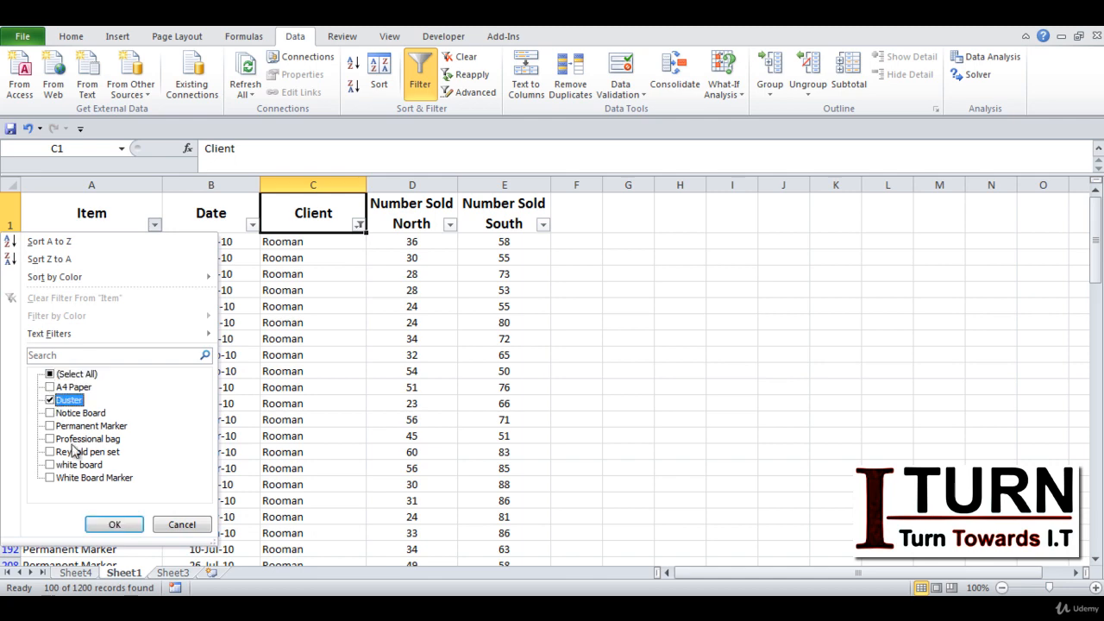
left_click(114, 525)
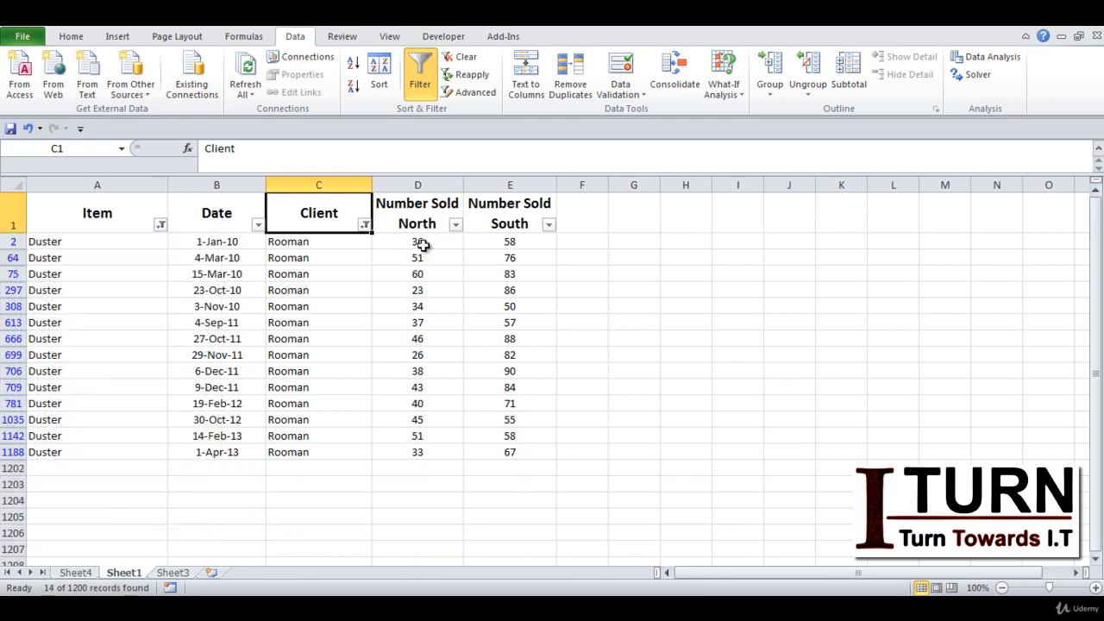
Step: Check the sum of the filtered Number Sold North values, and turn off filtering for the table
left_click_drag(422, 242, 420, 451)
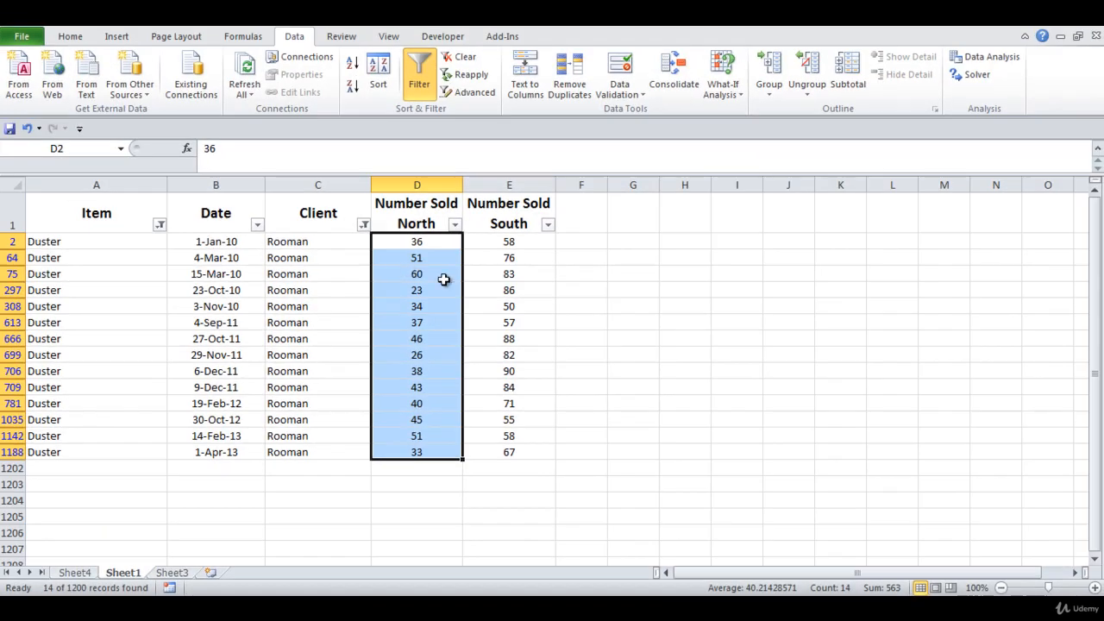
left_click(405, 270)
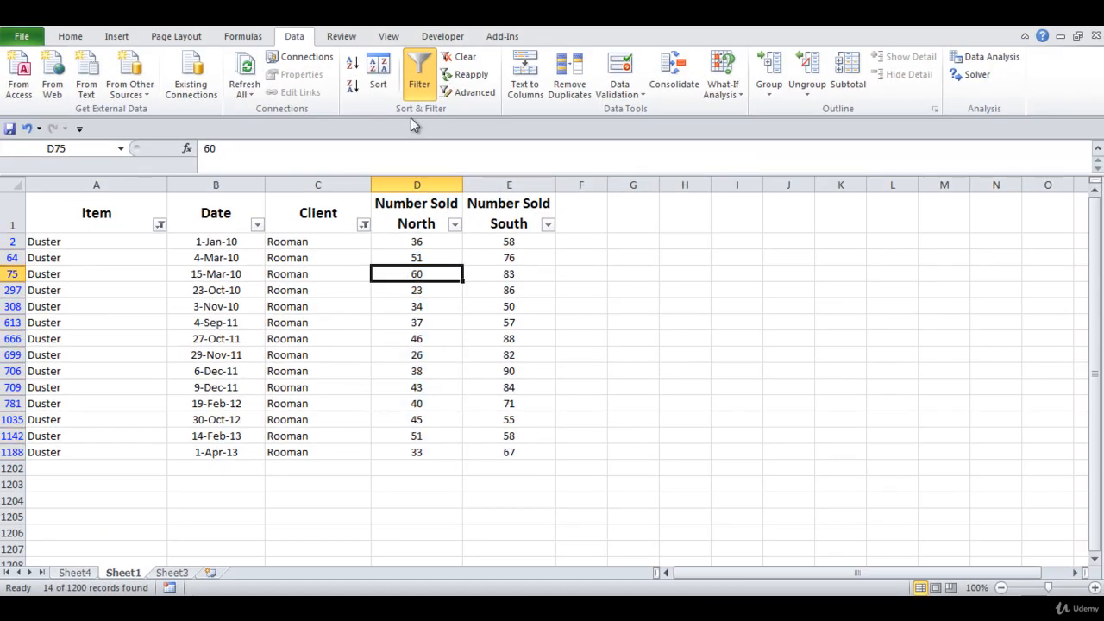
left_click(417, 86)
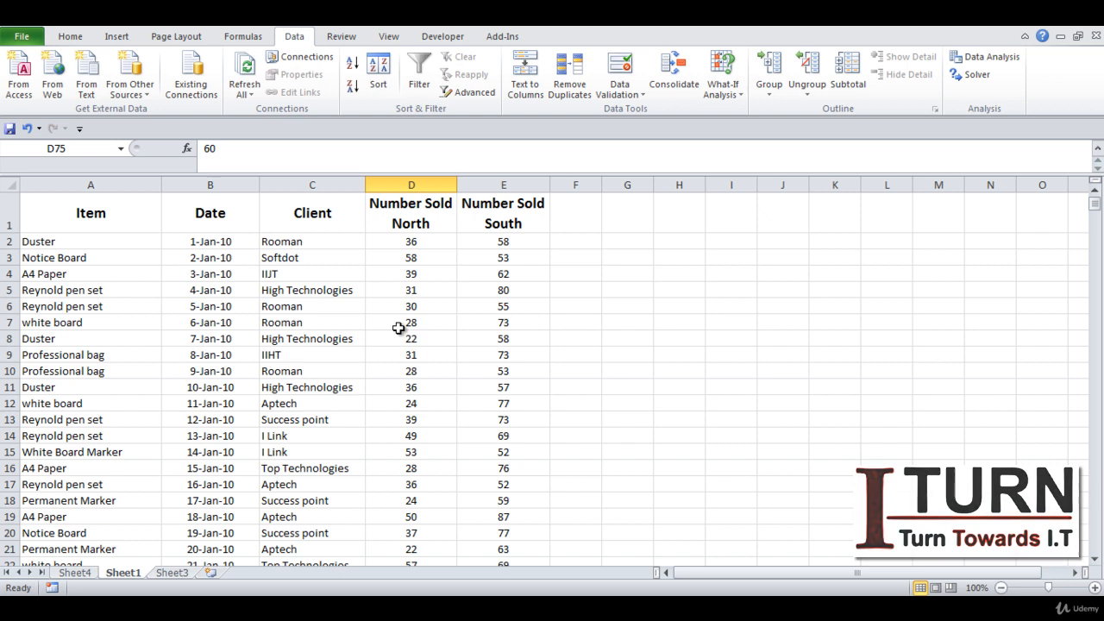
Step: Select the entire sales data range from the Item header to the last row, and return to cell A1
left_click(296, 257)
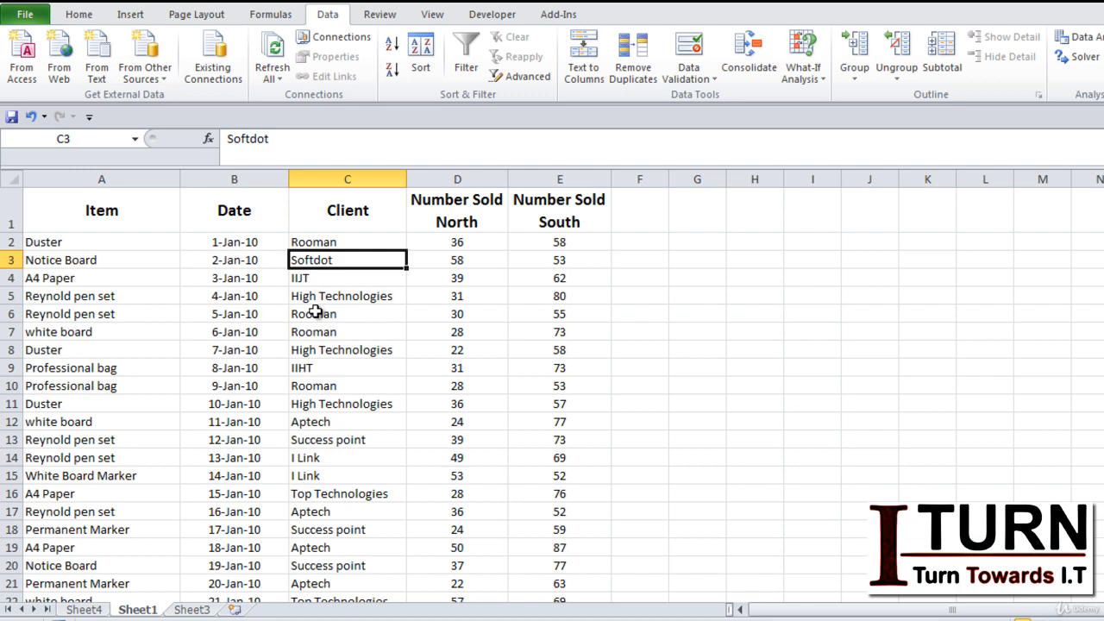
key("ctrl+a")
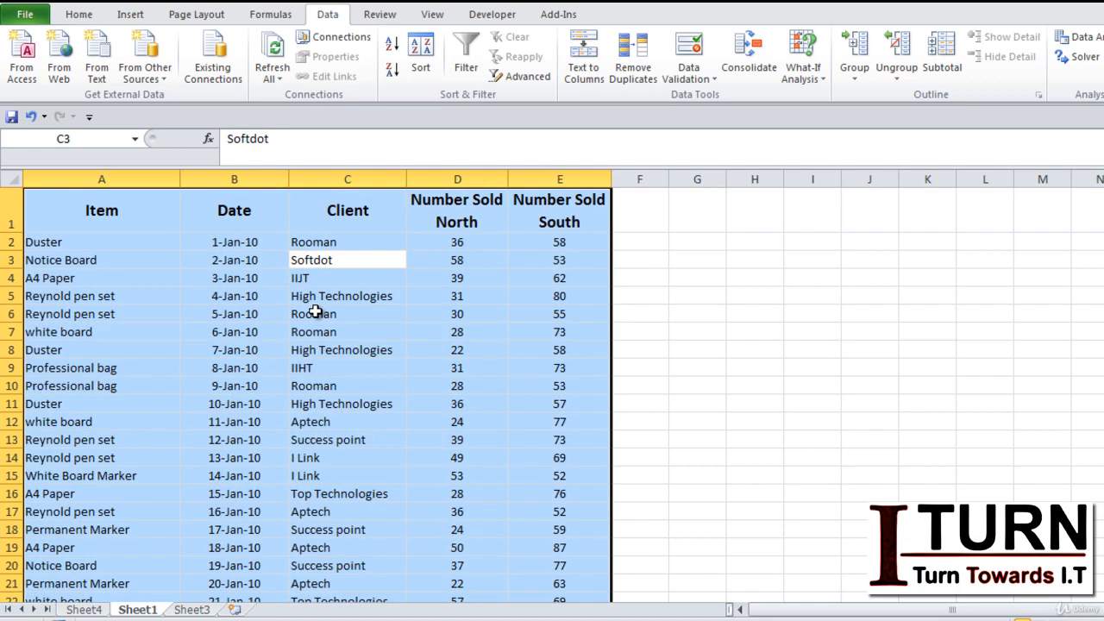
left_click(135, 204)
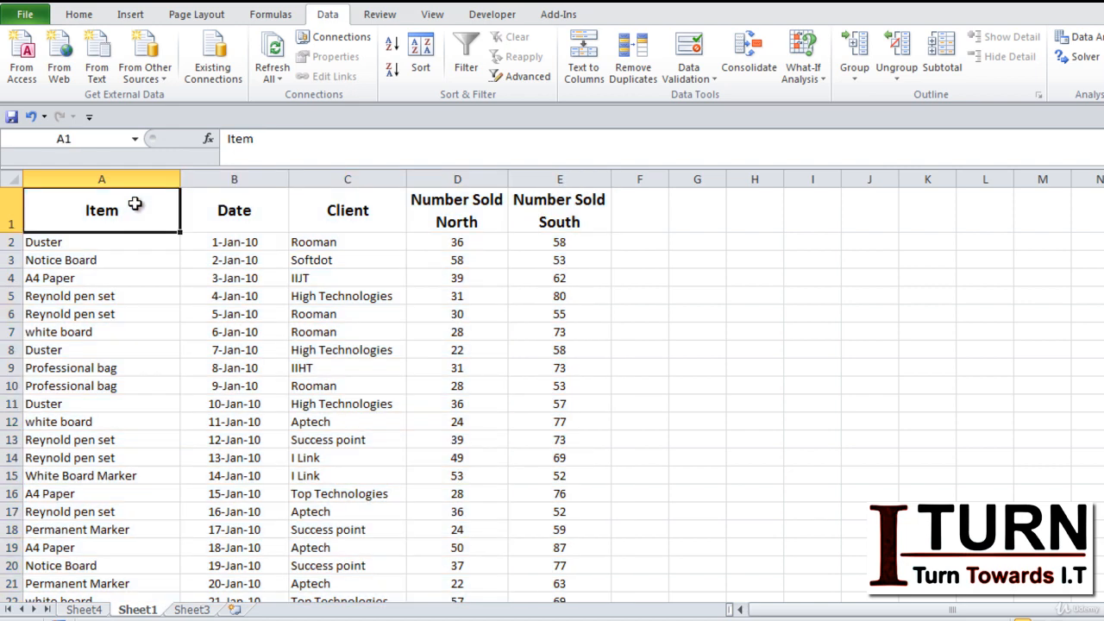
key("ctrl+shift+Right")
key("ctrl+shift+Down")
key("ctrl+Home")
Step: Create a PivotTable from Sheet1!$A$1:$E$1201 on the existing worksheet at location Sheet1!$G$11
left_click(317, 263)
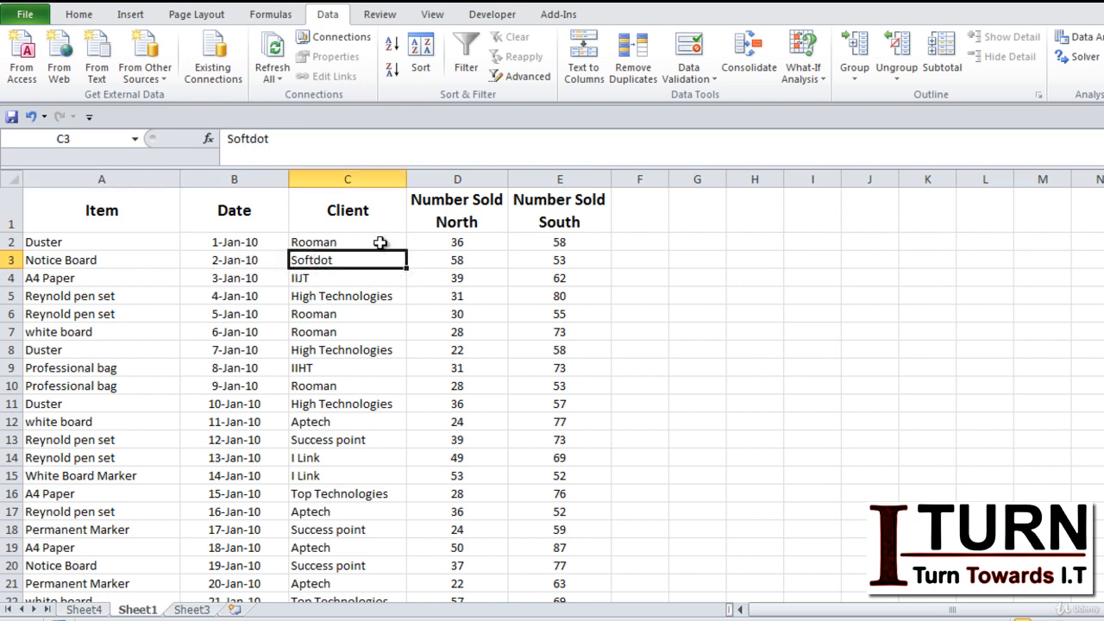
left_click(138, 14)
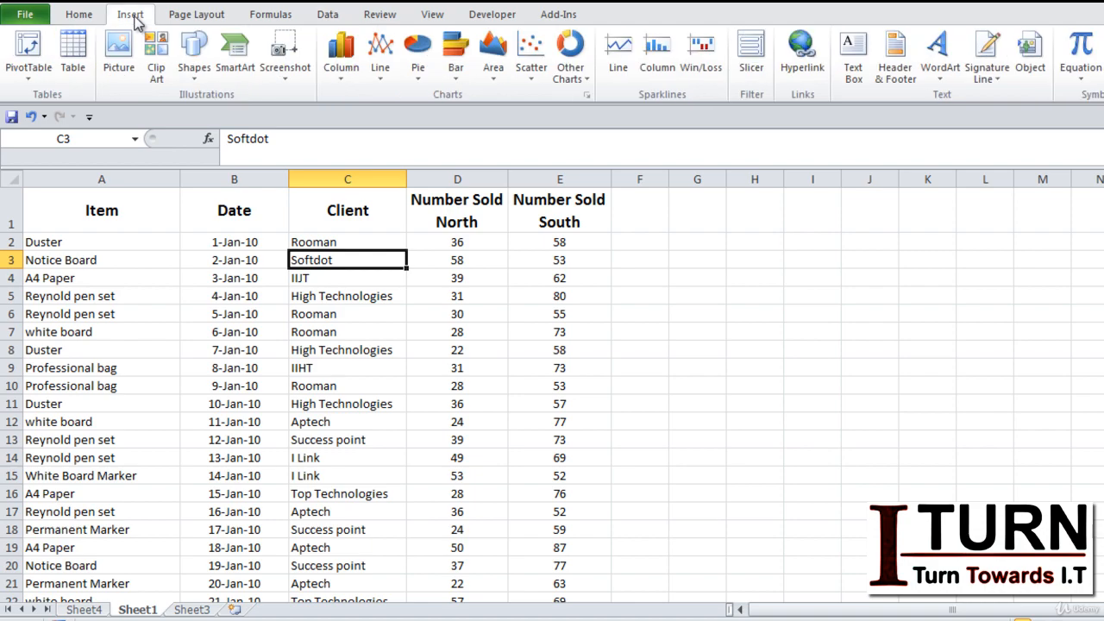
left_click(38, 54)
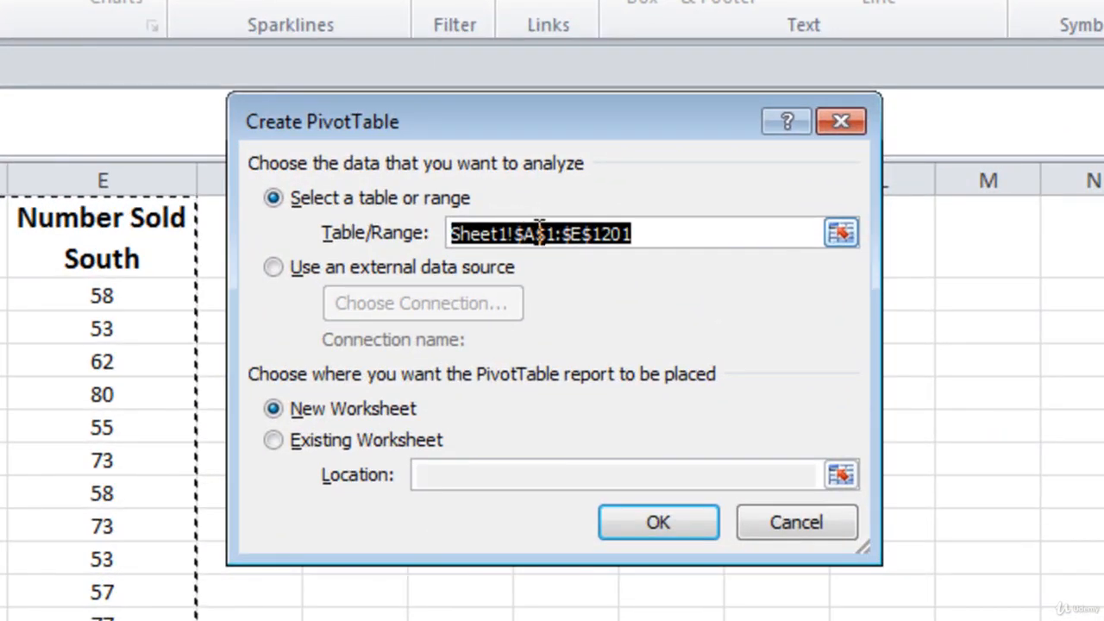
left_click(636, 237)
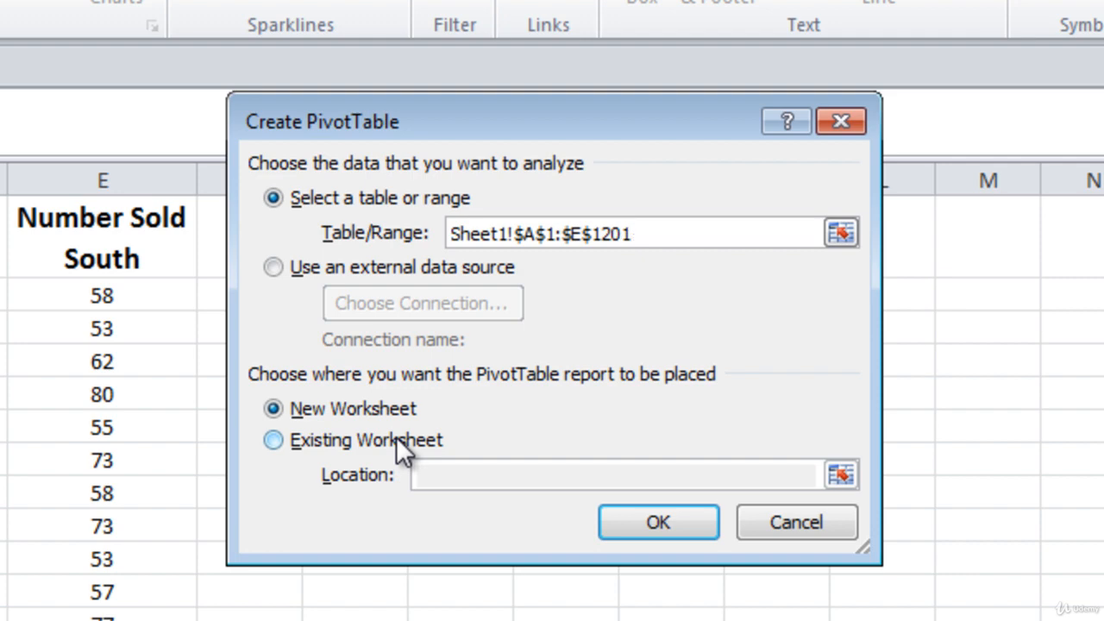
left_click(273, 440)
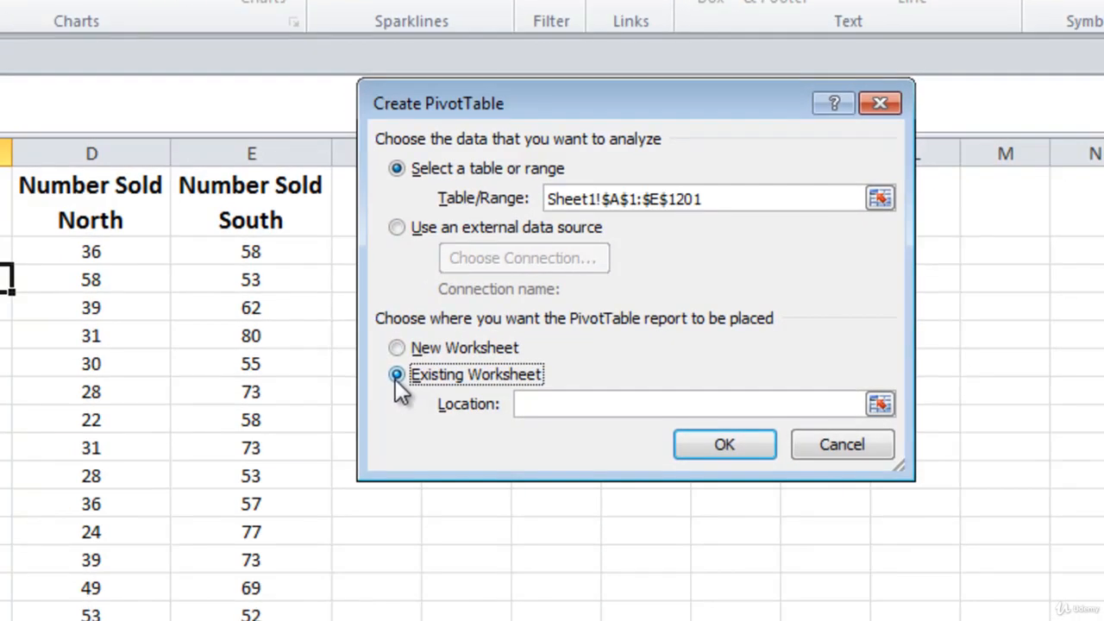
left_click(543, 403)
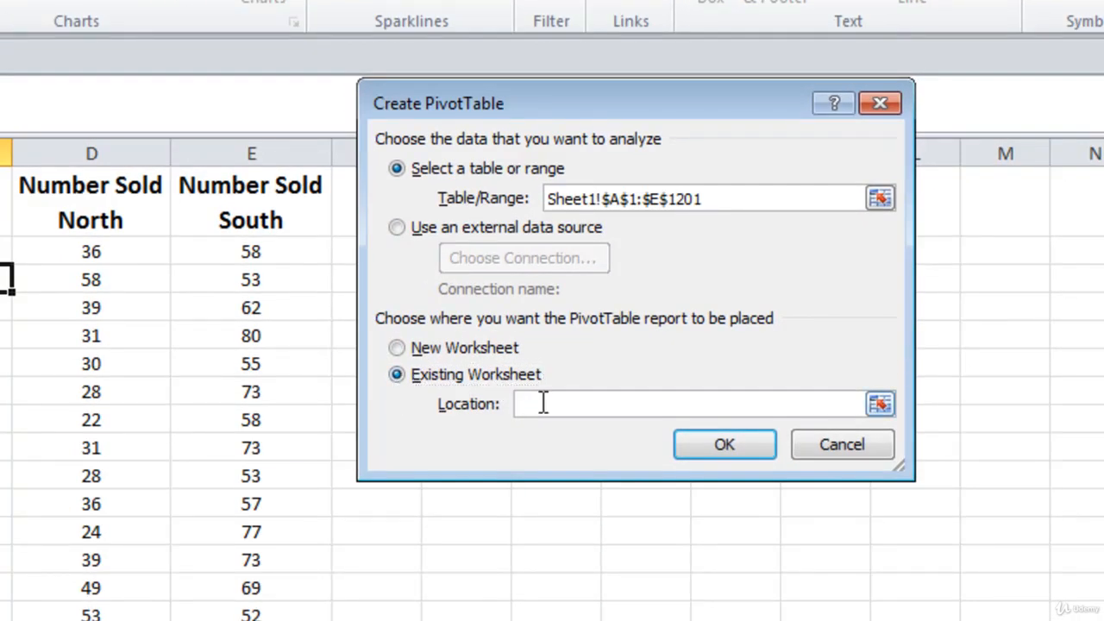
left_click(472, 505)
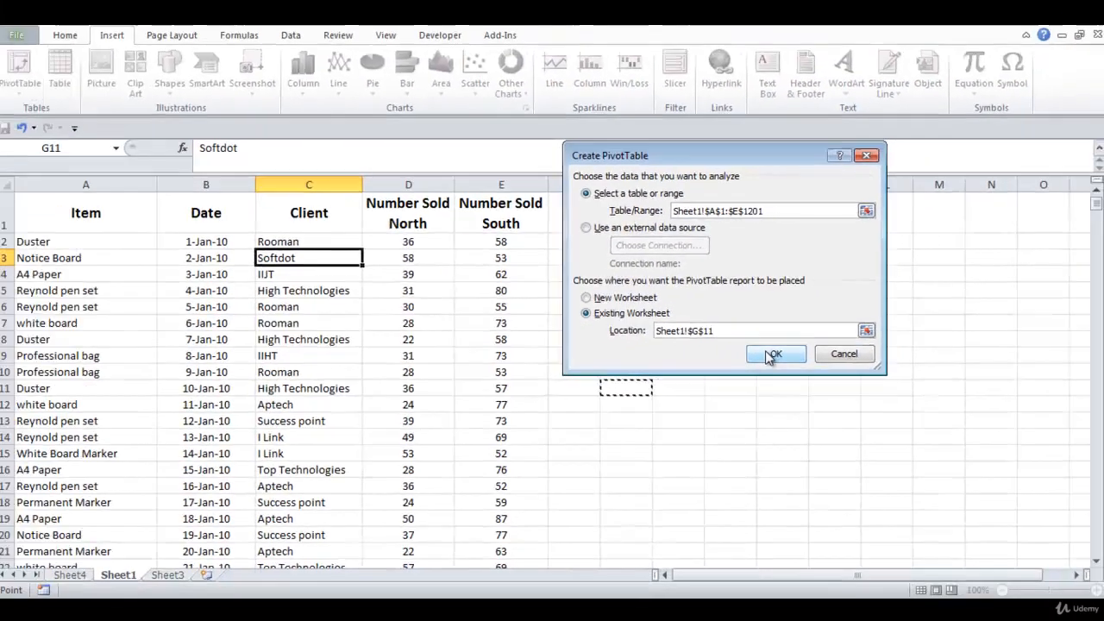
left_click(725, 444)
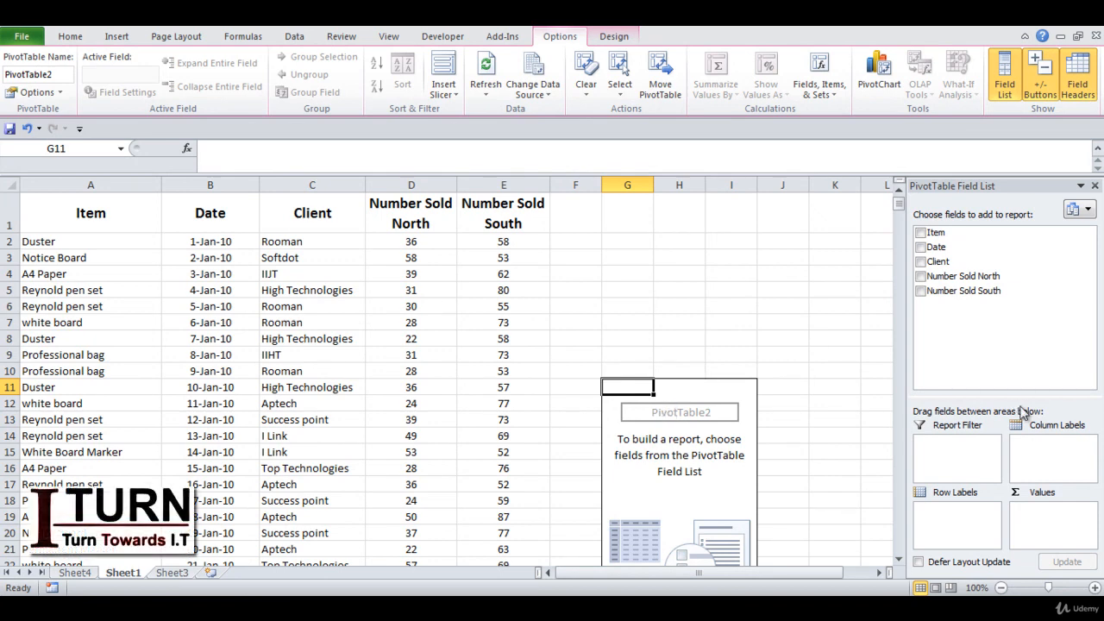
Step: Delete the empty PivotTable that starts at cell G11 on Sheet1
left_click(899, 559)
left_click(899, 560)
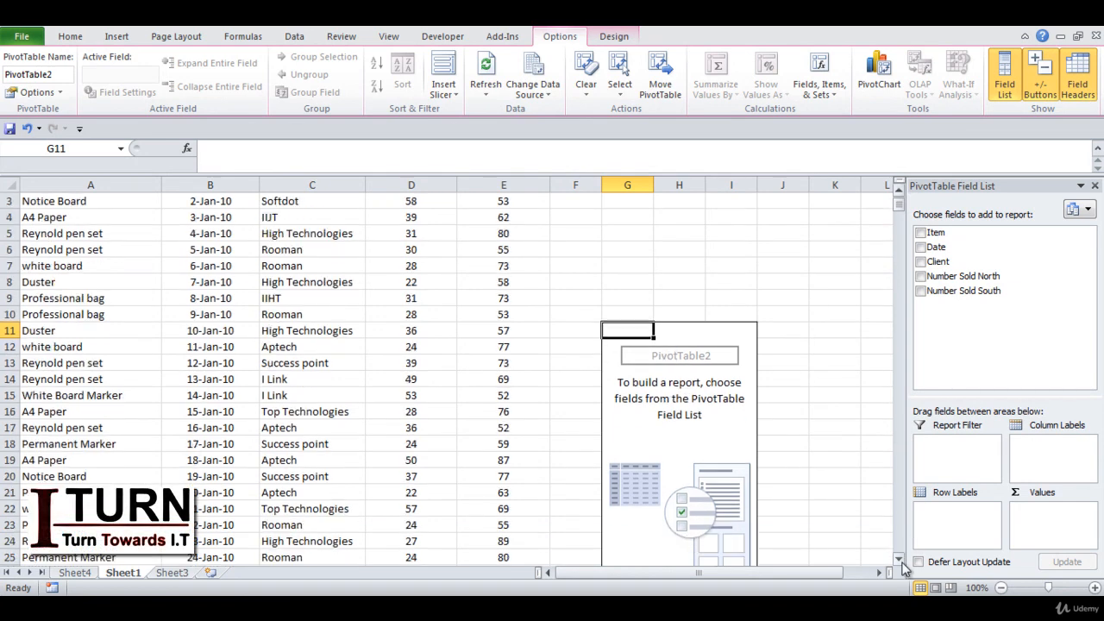
left_click(900, 560)
left_click(899, 559)
left_click(900, 559)
left_click(899, 559)
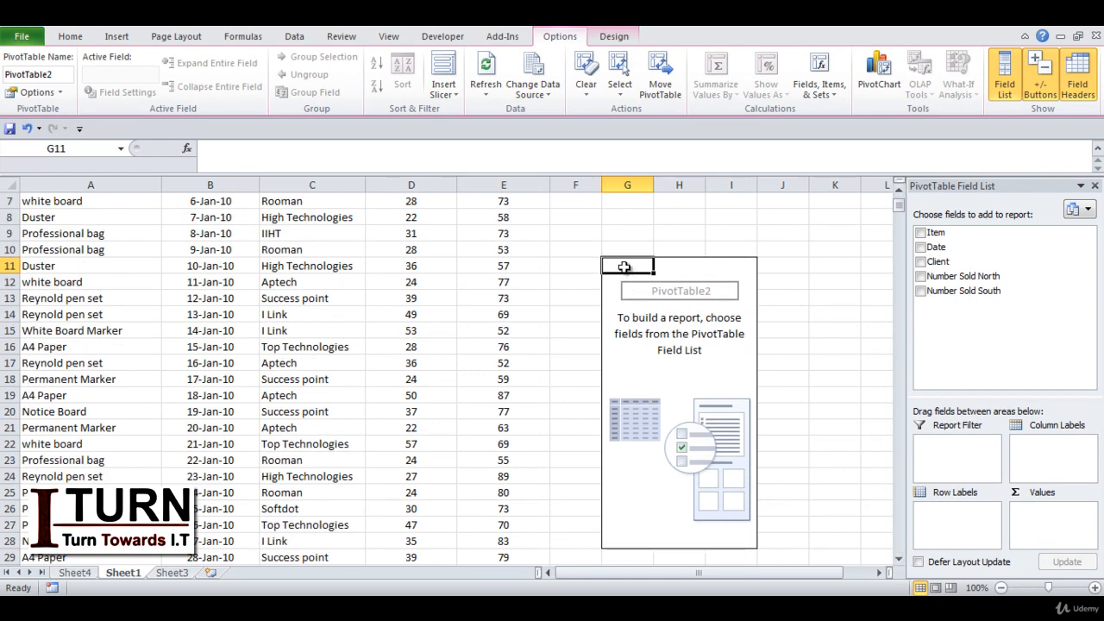
left_click_drag(623, 268, 718, 551)
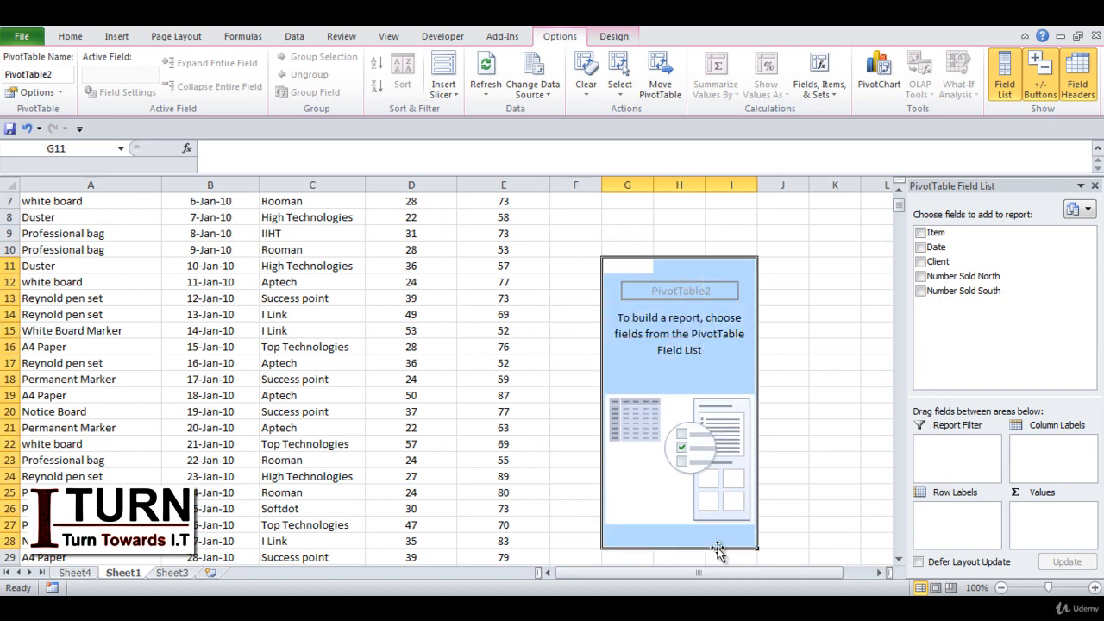
key("Delete")
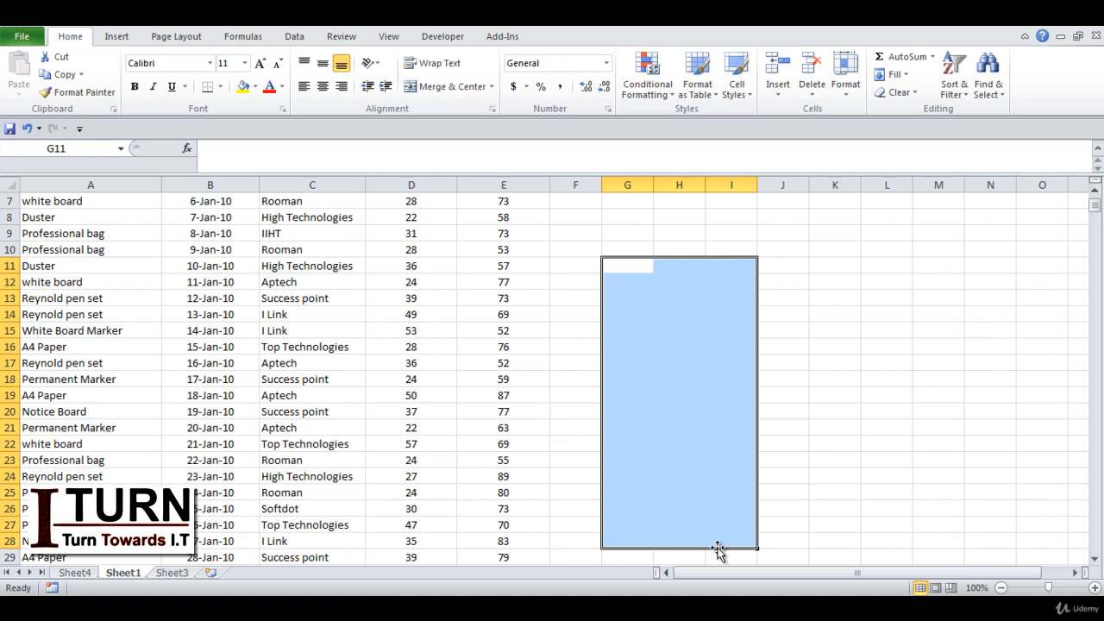
left_click(850, 420)
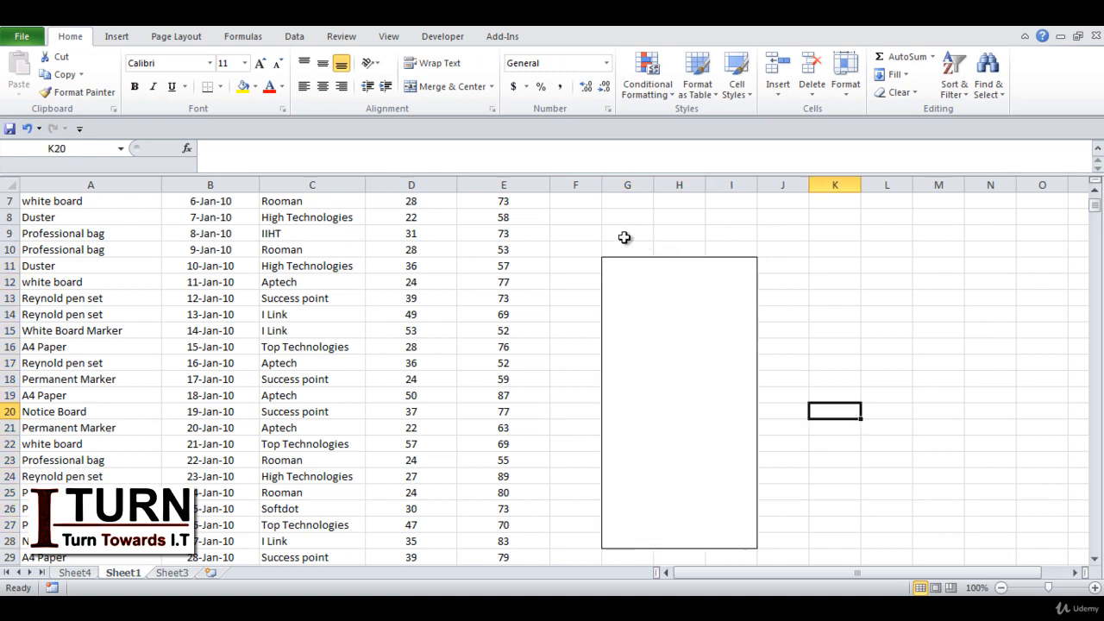
double_click(581, 233)
left_click(572, 260)
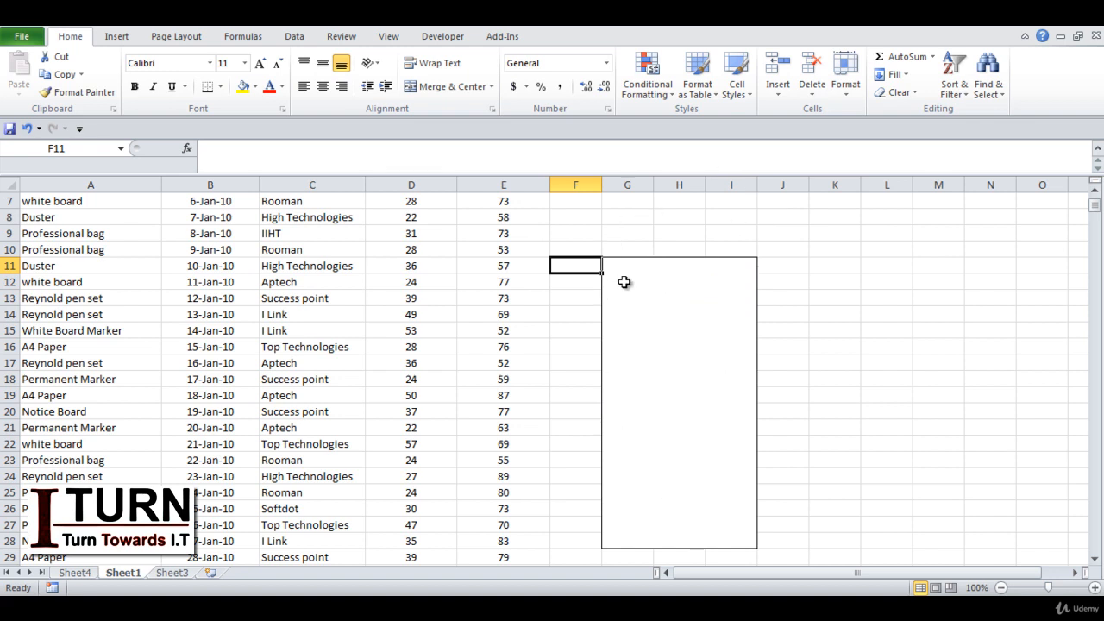
Step: Copy the plain formatting of cell F9 onto G11:I28 to remove the leftover PivotTable border
left_click(583, 234)
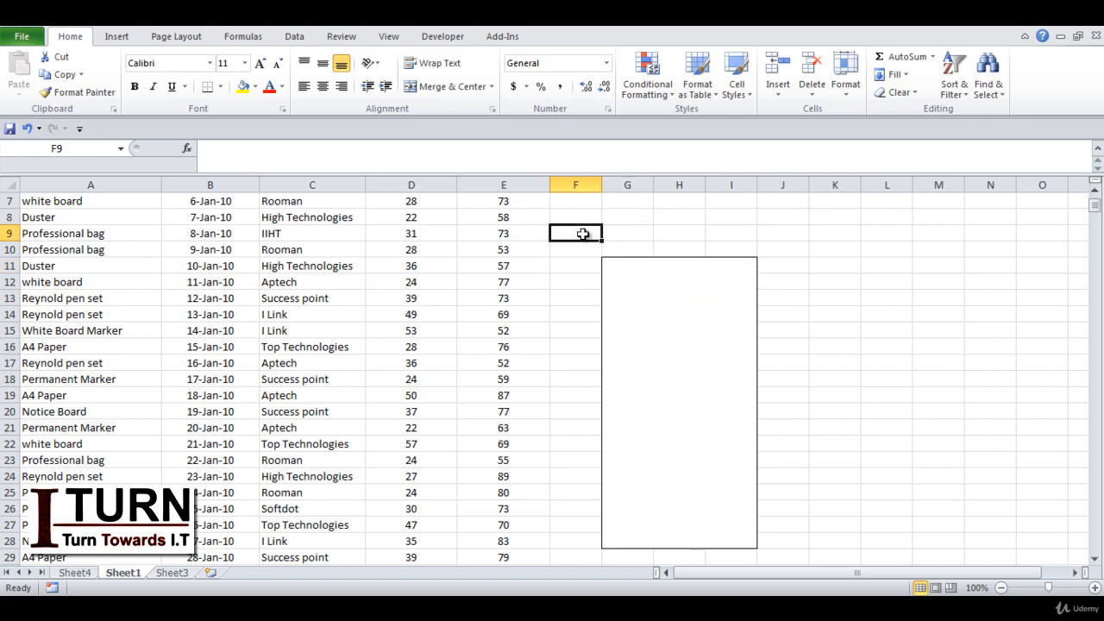
left_click(78, 91)
mouse_move(616, 264)
left_mouse_down()
mouse_move(698, 411)
mouse_move(739, 541)
left_mouse_up()
left_click(816, 458)
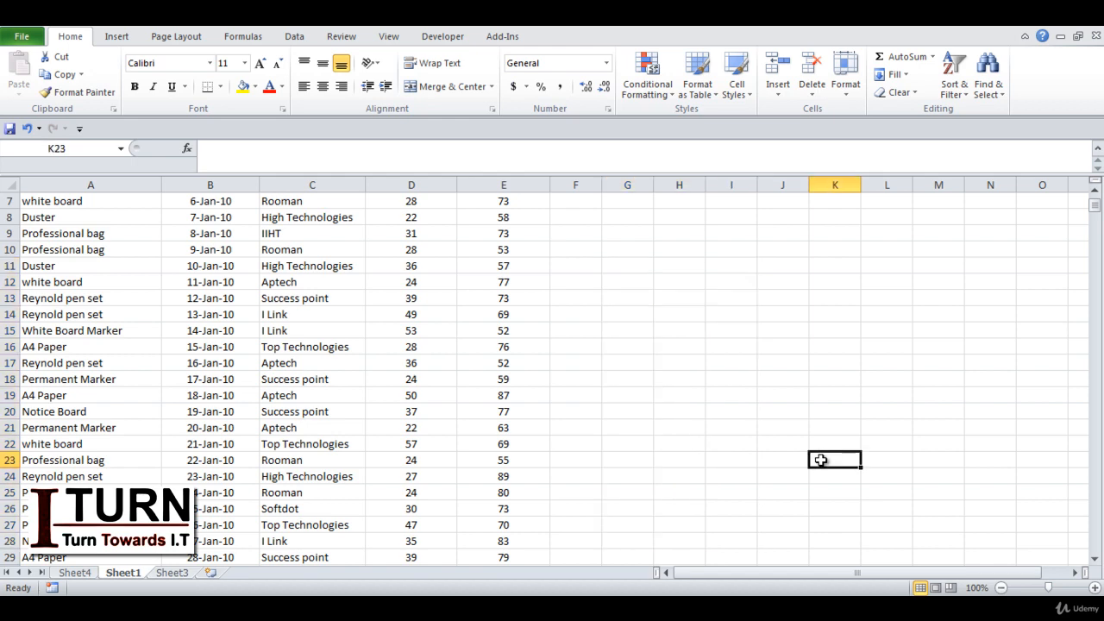
Step: Create a PivotTable from Sheet1!$A$1:$E$1201 on a new worksheet
left_click(420, 381)
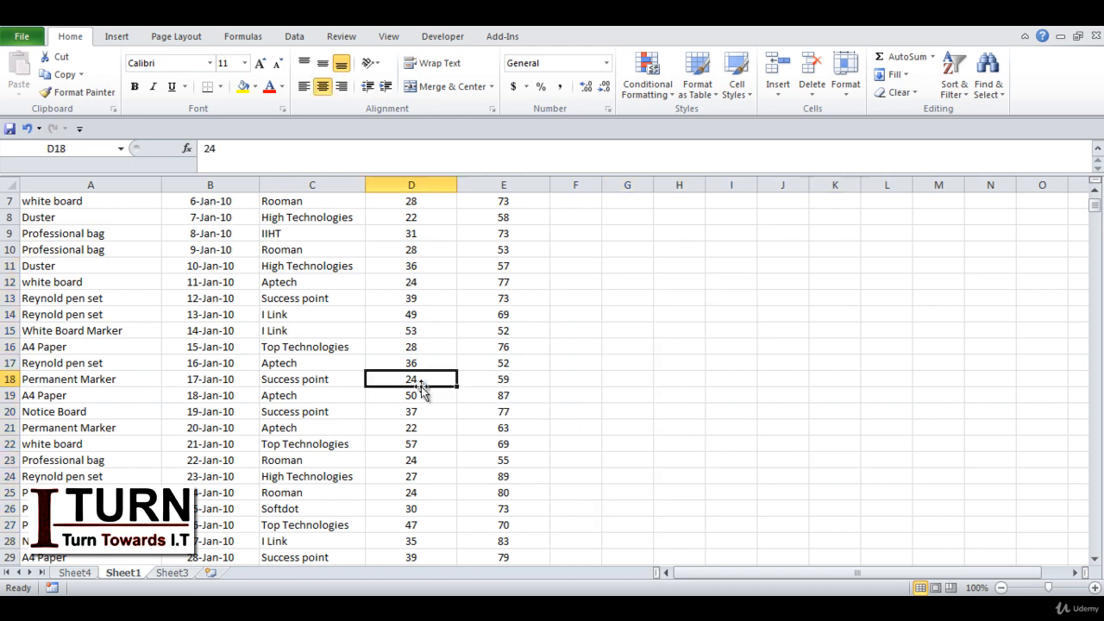
left_click(1095, 192)
left_click(1094, 191)
left_click(1094, 191)
left_click(1094, 191)
left_click(1094, 191)
left_click(1095, 191)
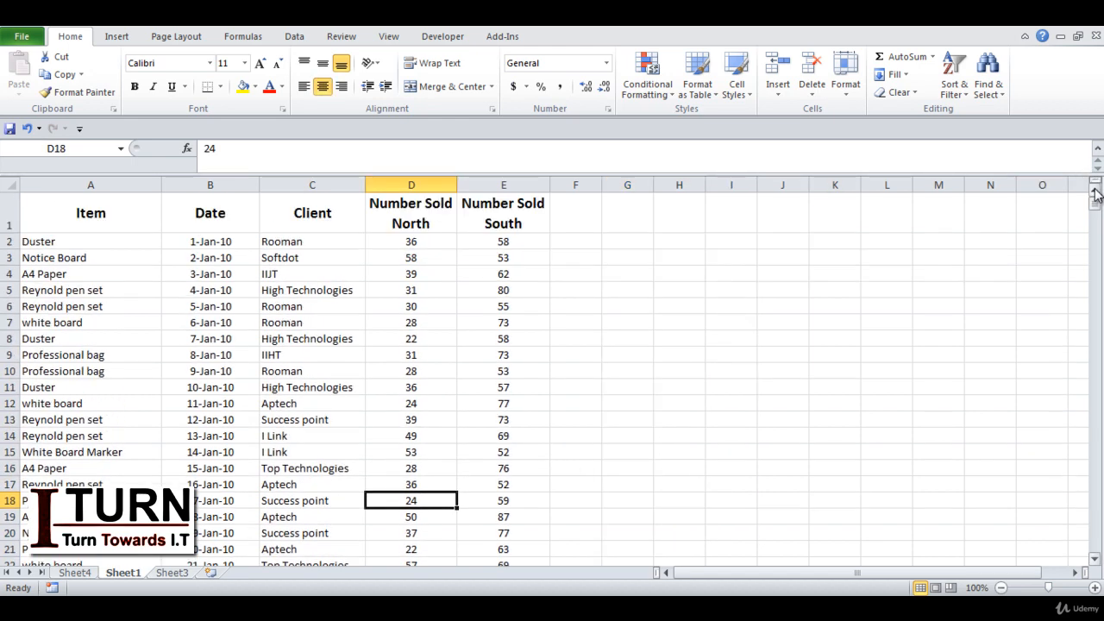
left_click(348, 274)
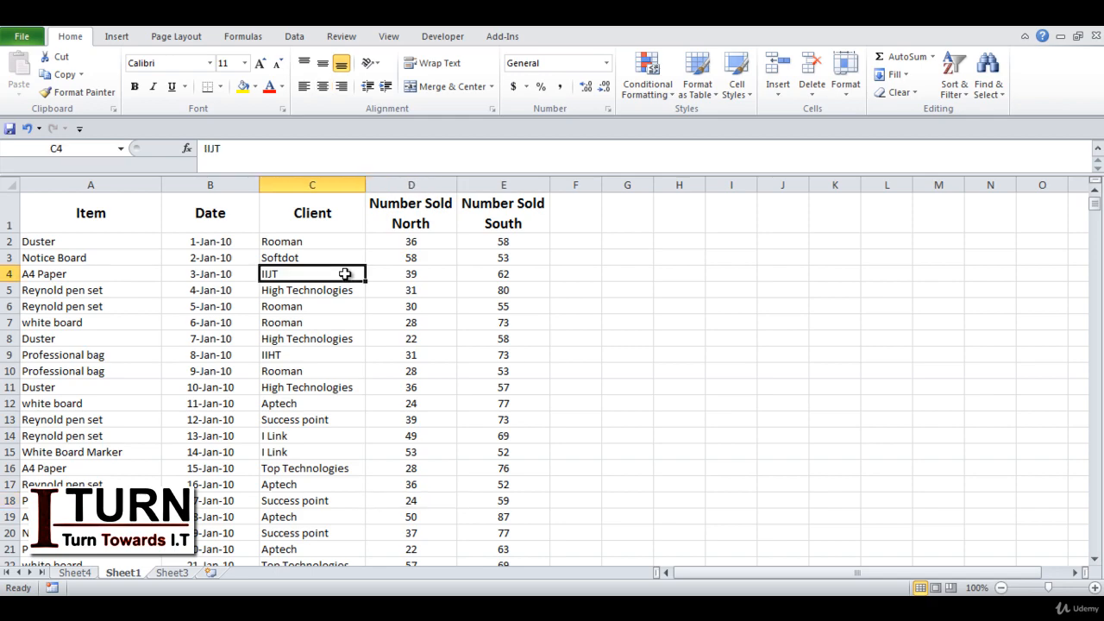
left_click(118, 38)
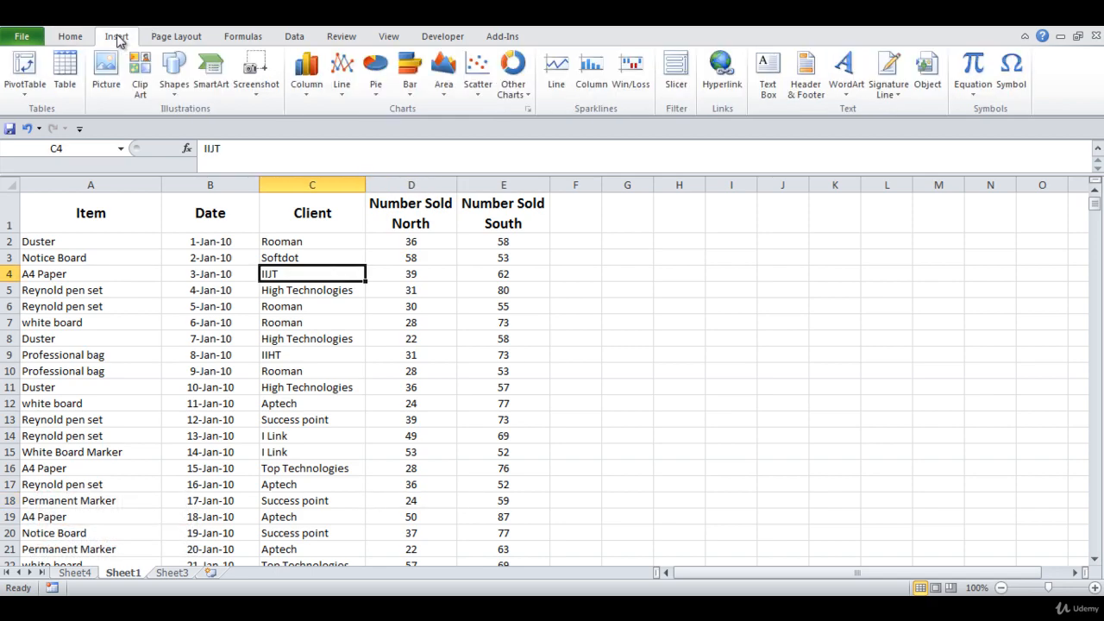
left_click(24, 65)
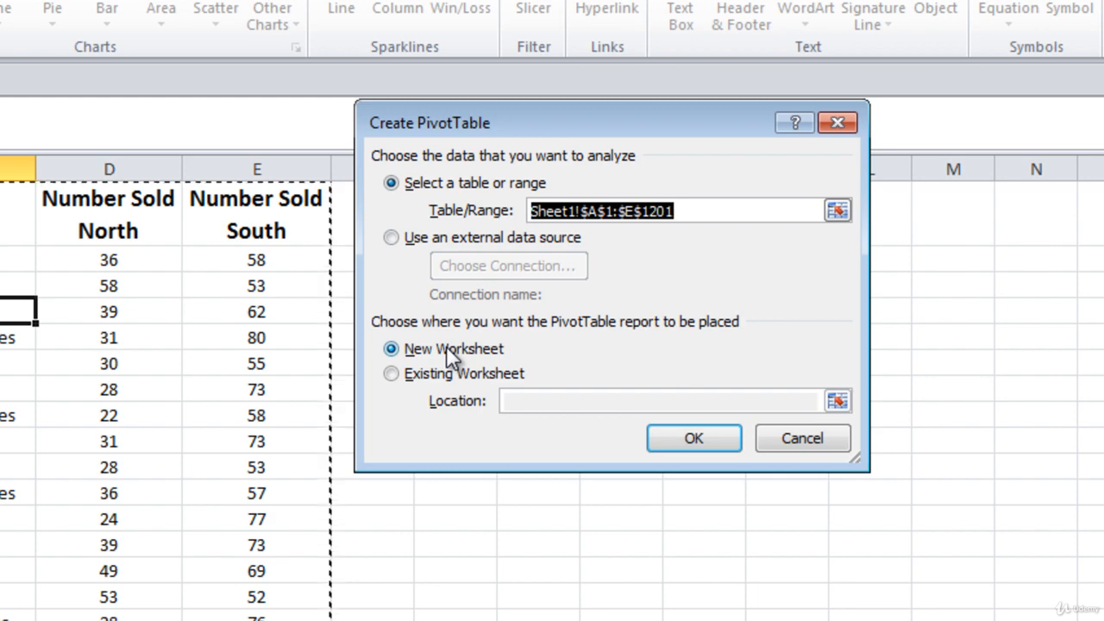
left_click(683, 436)
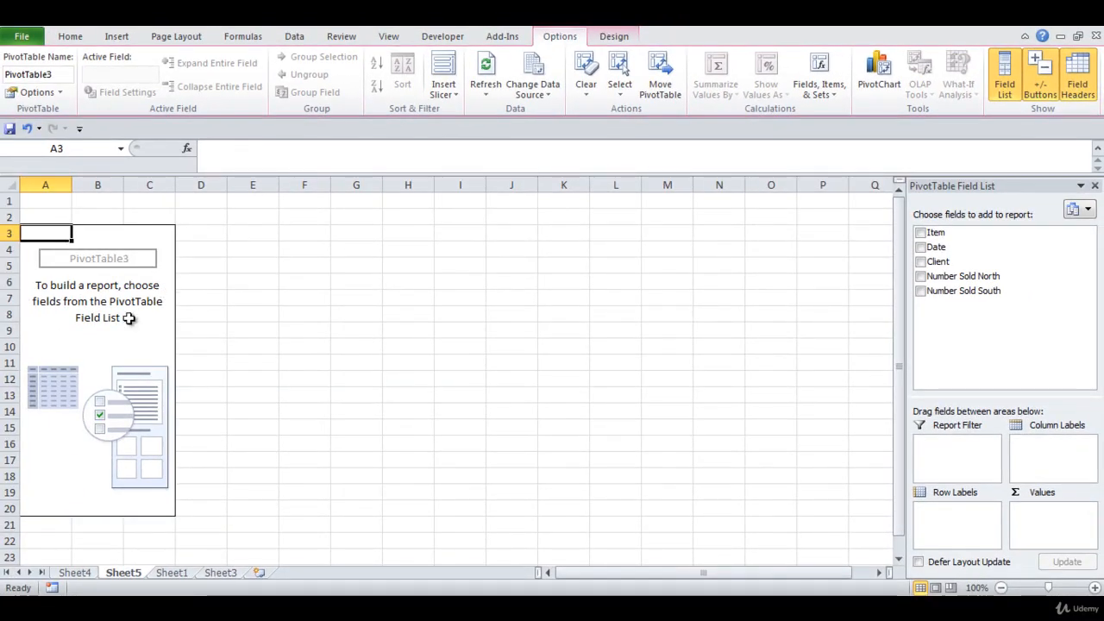
Step: Select cell D7 outside the empty PivotTable, and return to cell B8 inside it to bring back the field list
left_click(127, 299)
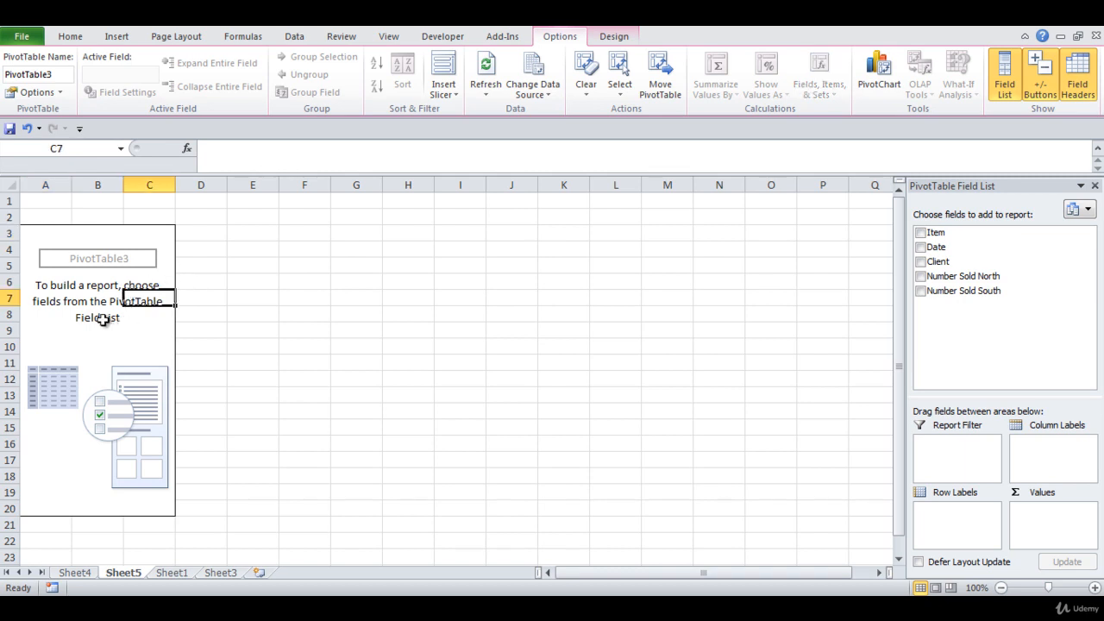
left_click(210, 296)
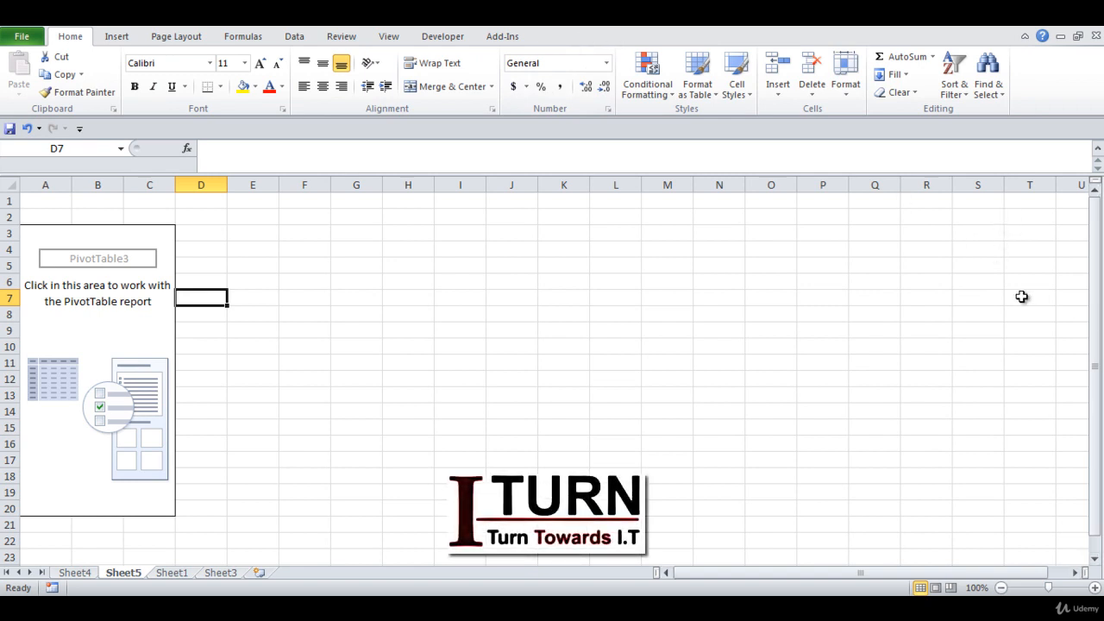
left_click(118, 310)
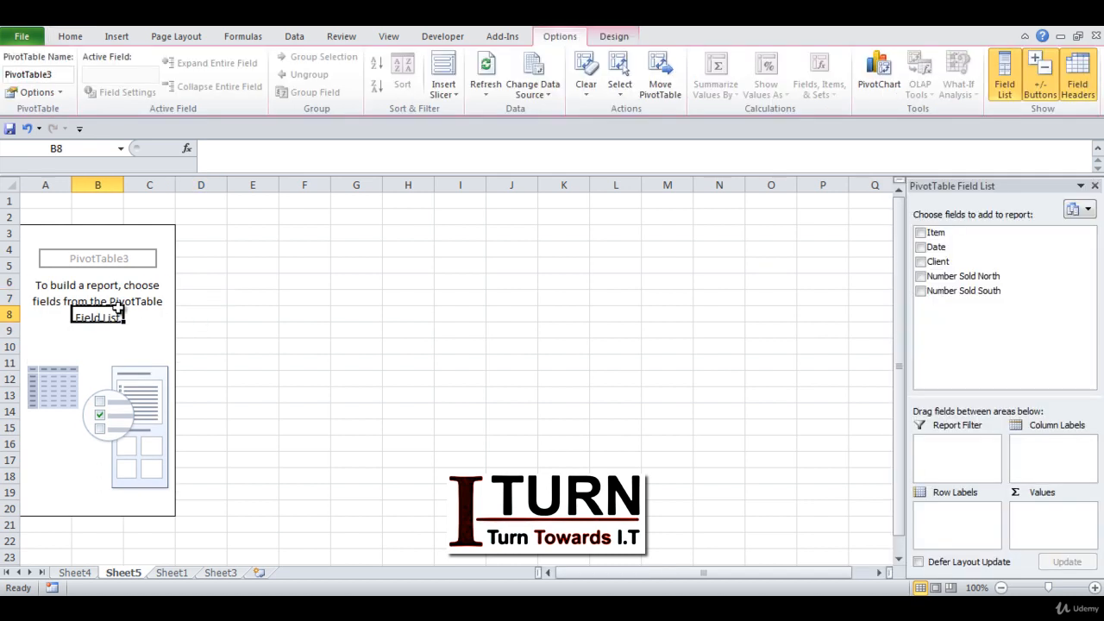